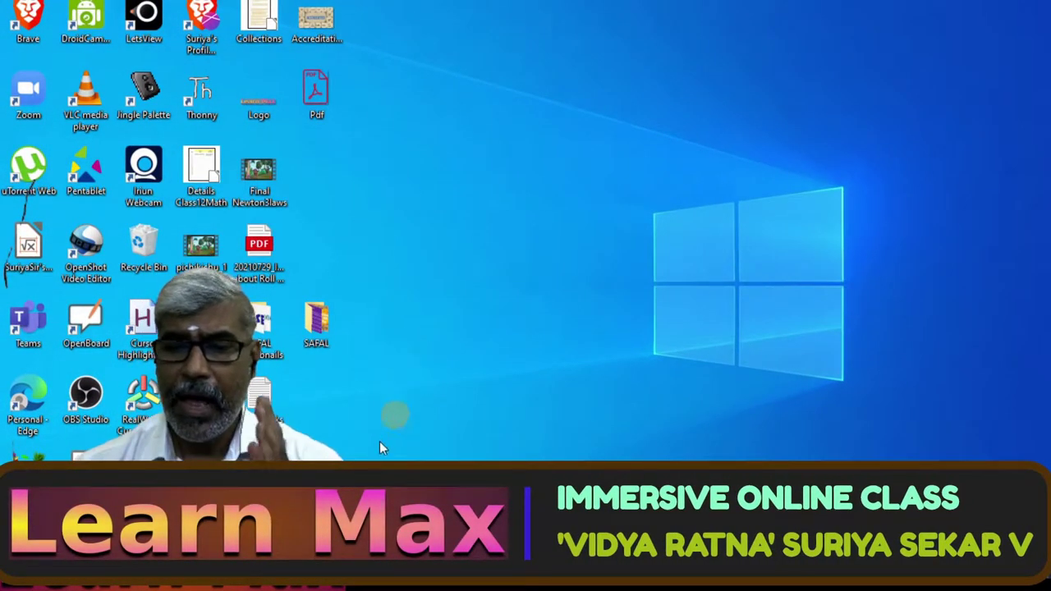
In Edge, open a new tab, search 'google' and go to the google.co.in homepage.
click(319, 587)
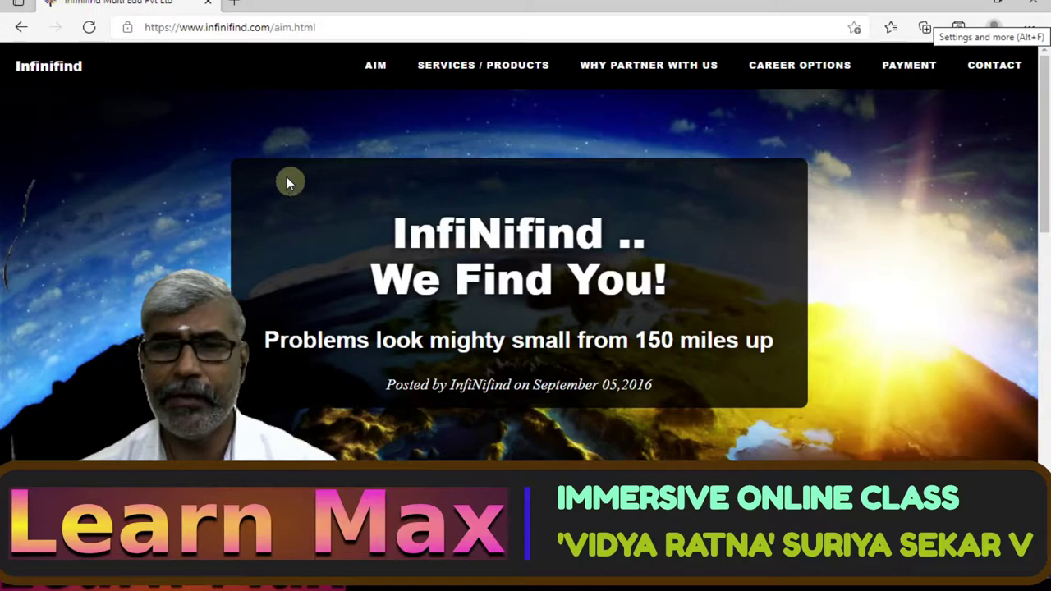
click(235, 5)
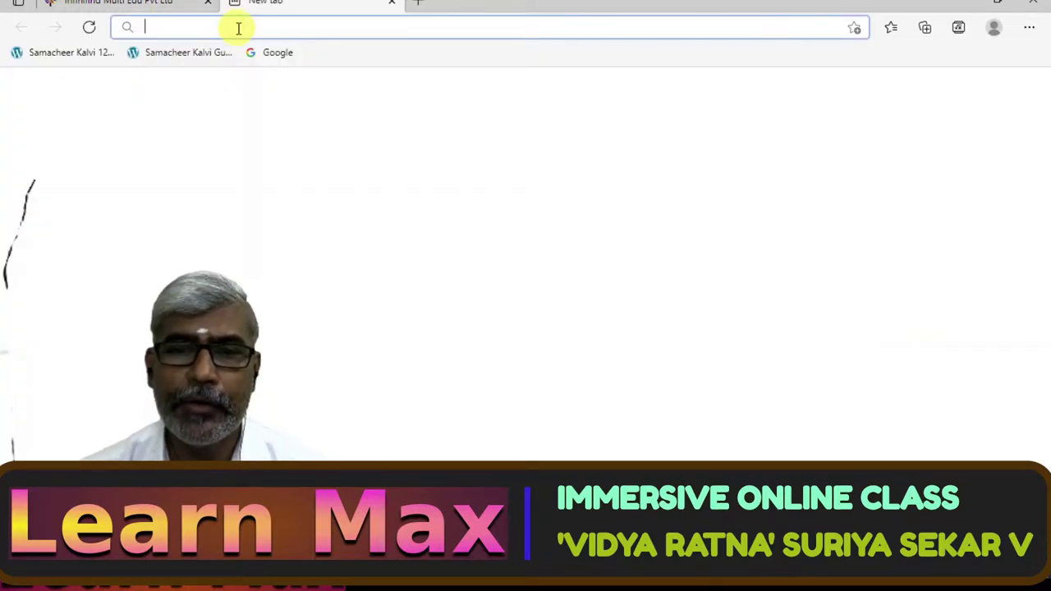
text(google)
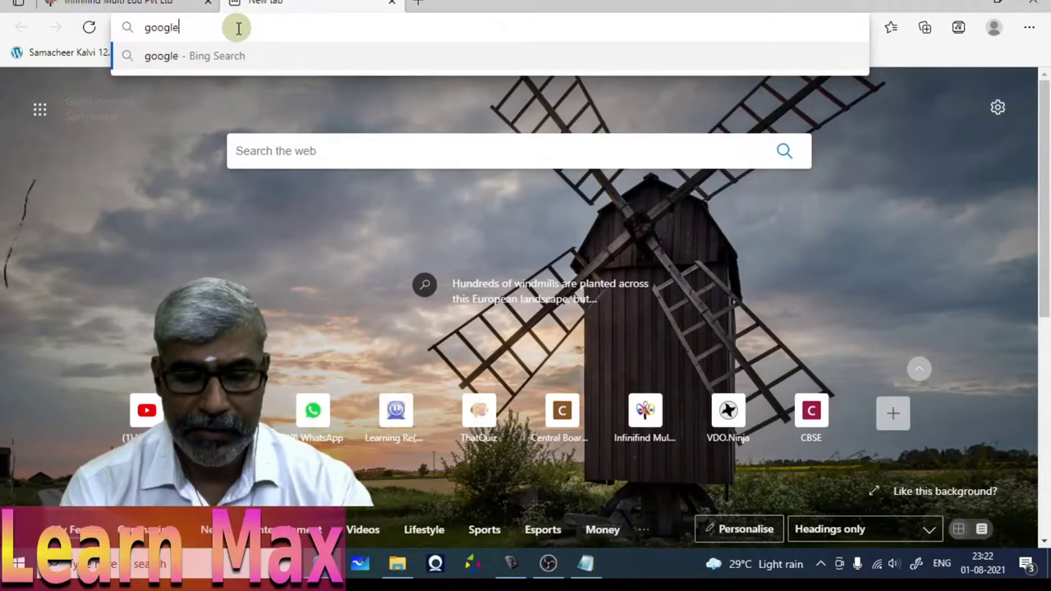
key(Return)
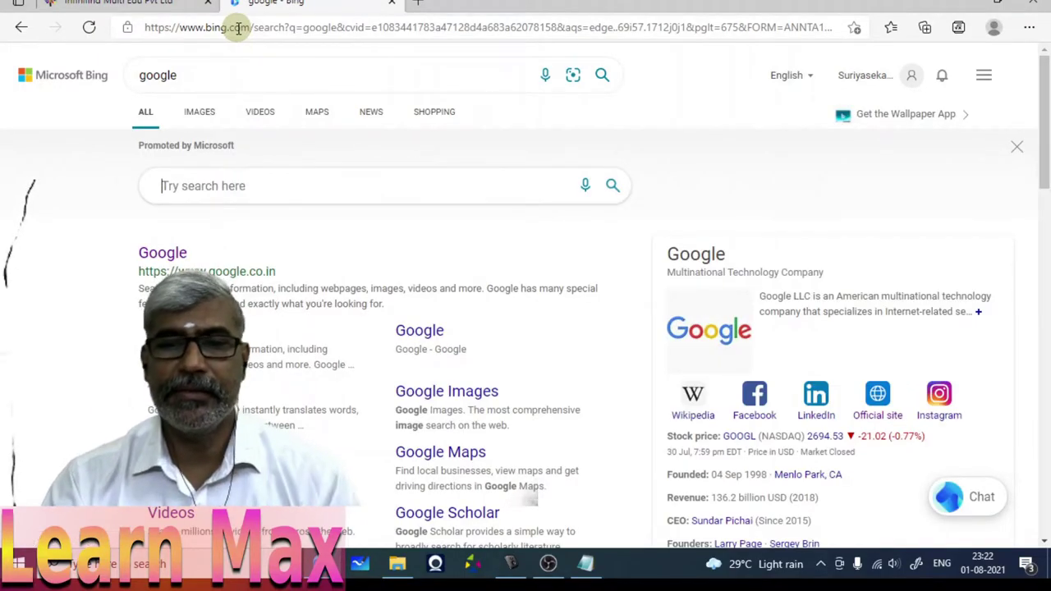
click(170, 256)
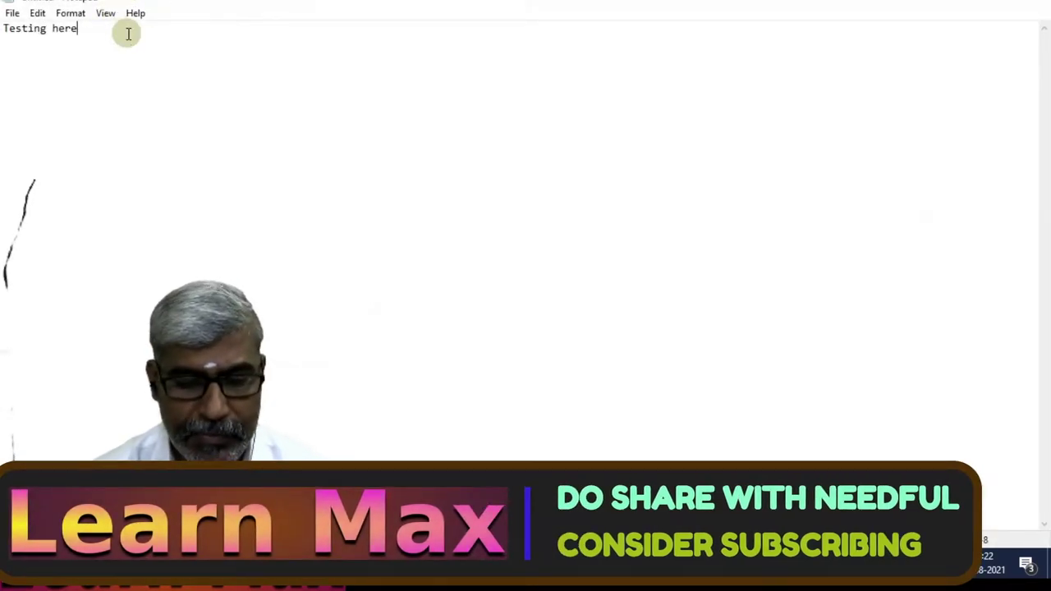
Add '>type something' in Notepad, minimize Notepad and Edge, then restore windows with Win+D.
text(>type s)
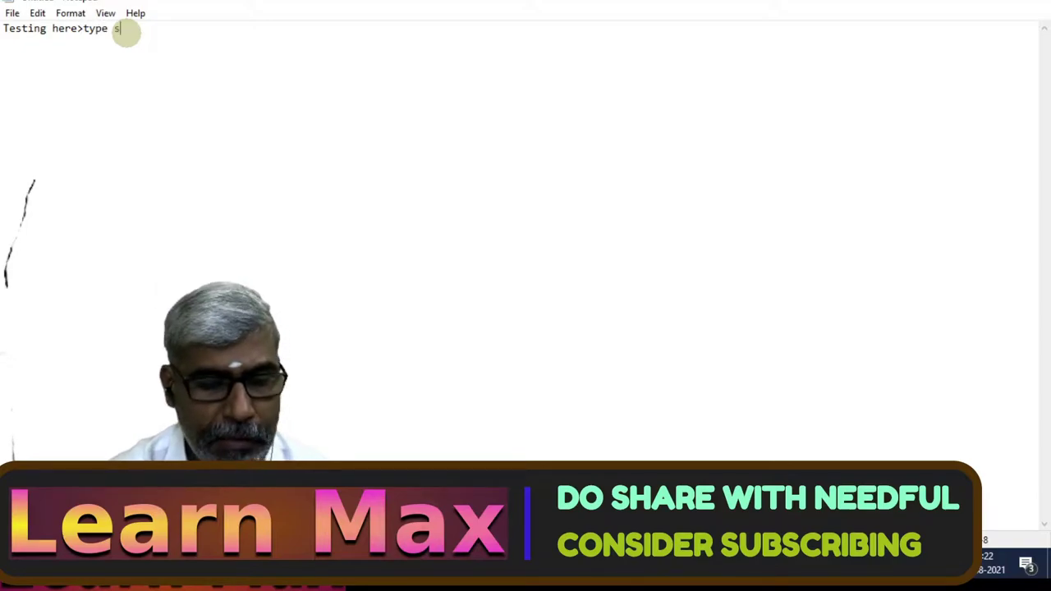
text(omething)
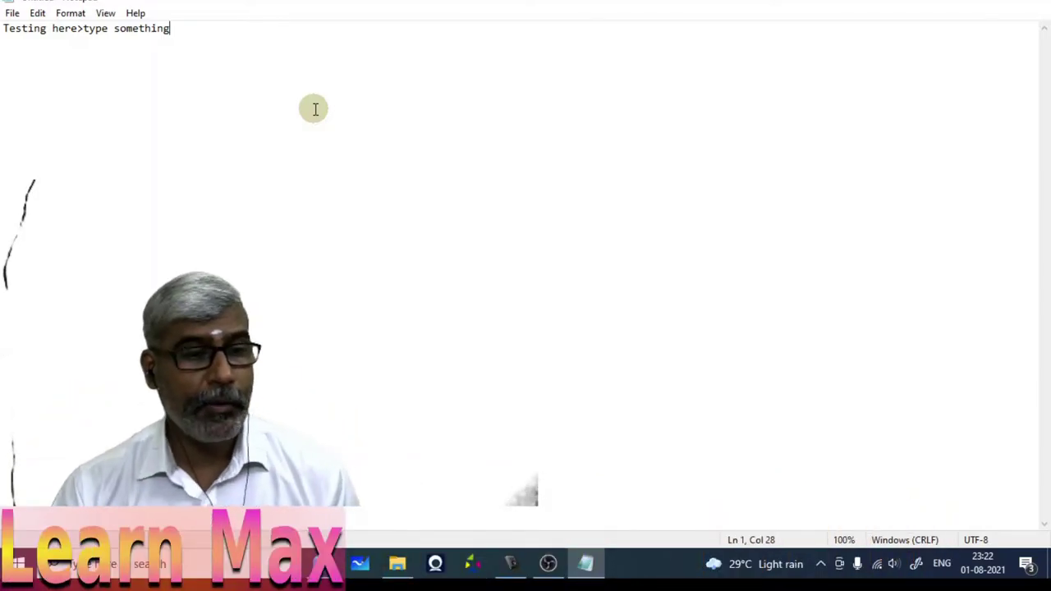
click(969, 4)
click(965, 4)
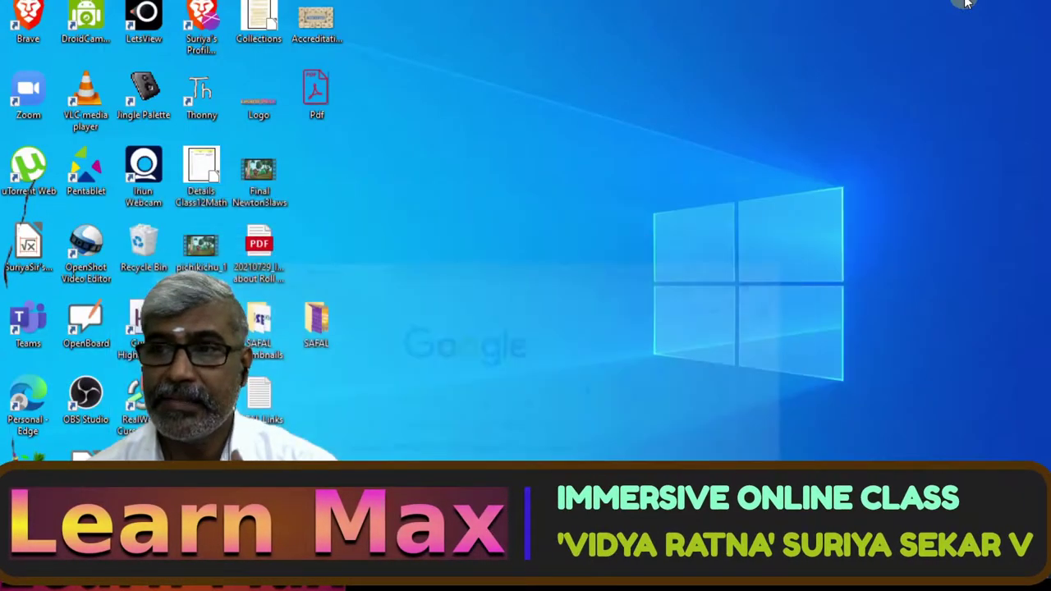
key(super+d)
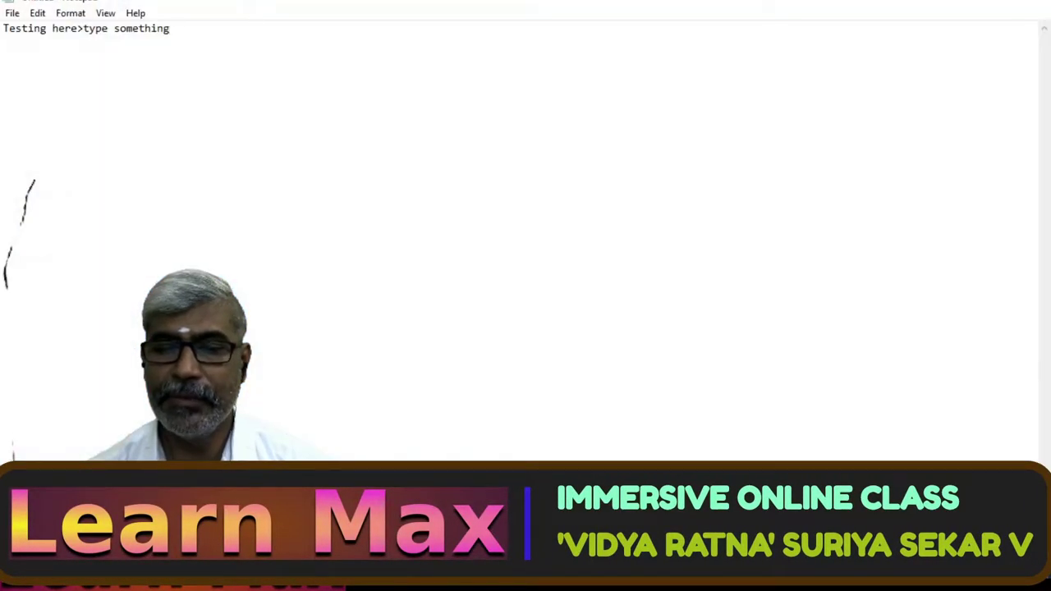
Switch to File Explorer, then minimize File Explorer, Edge and Notepad in turn.
key(alt+Tab)
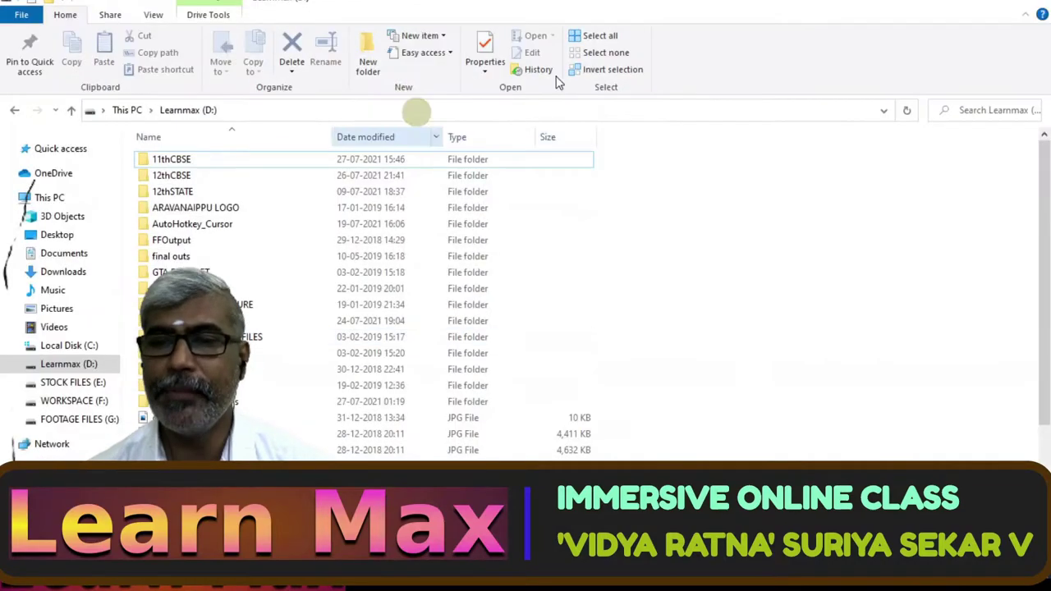
click(969, 4)
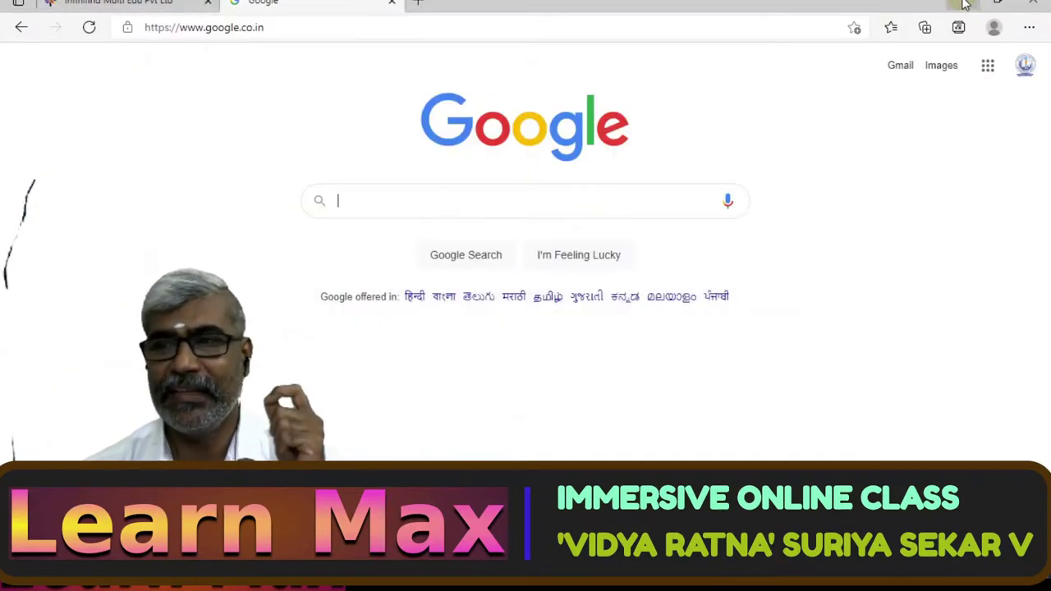
click(964, 4)
click(965, 4)
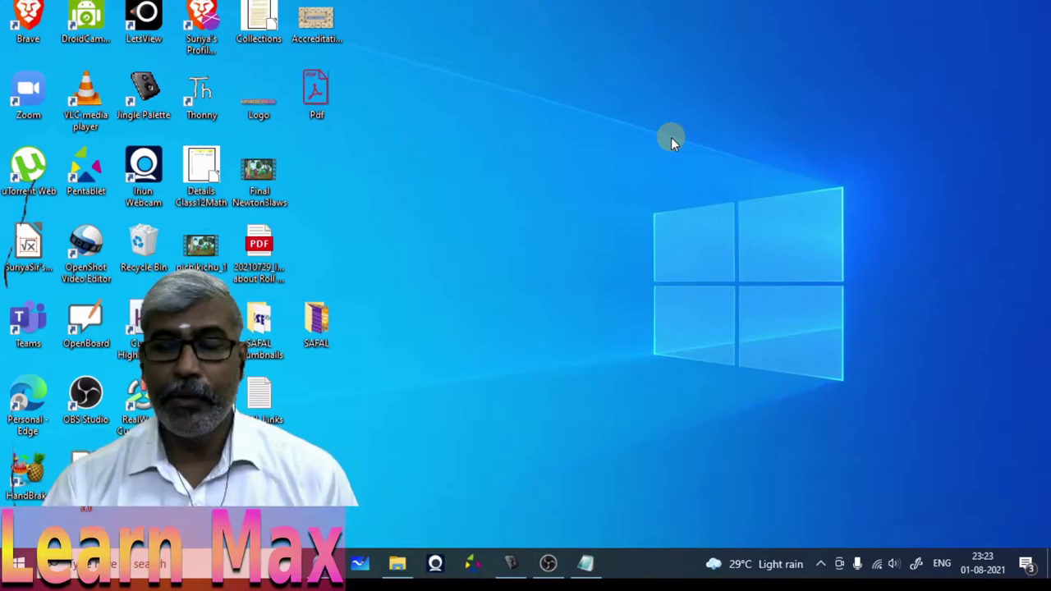
Bring Edge forward, then close the Learnmax (D:) File Explorer window and both Edge windows.
click(358, 563)
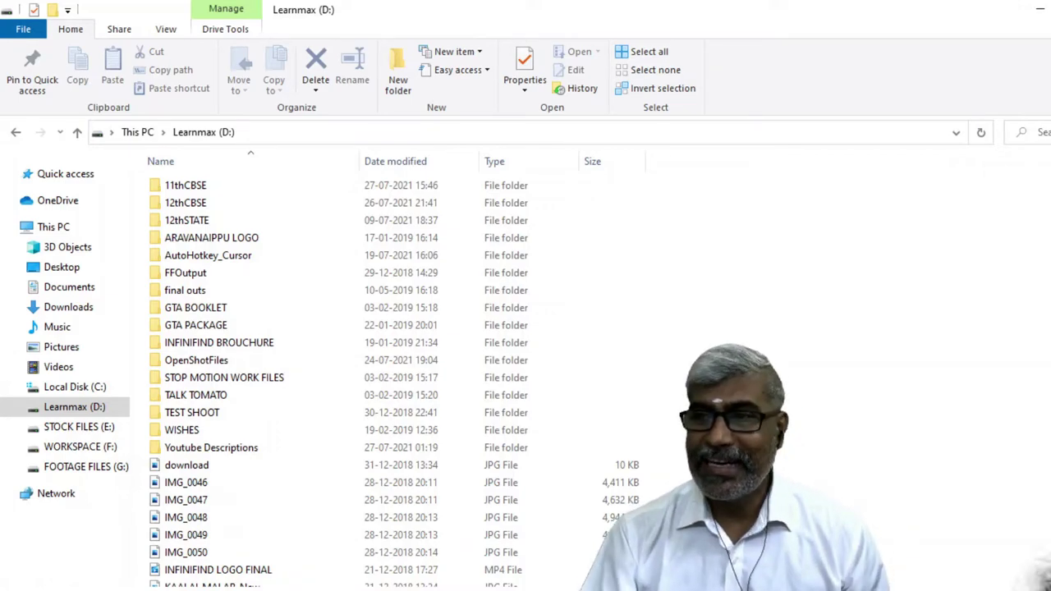
click(1043, 10)
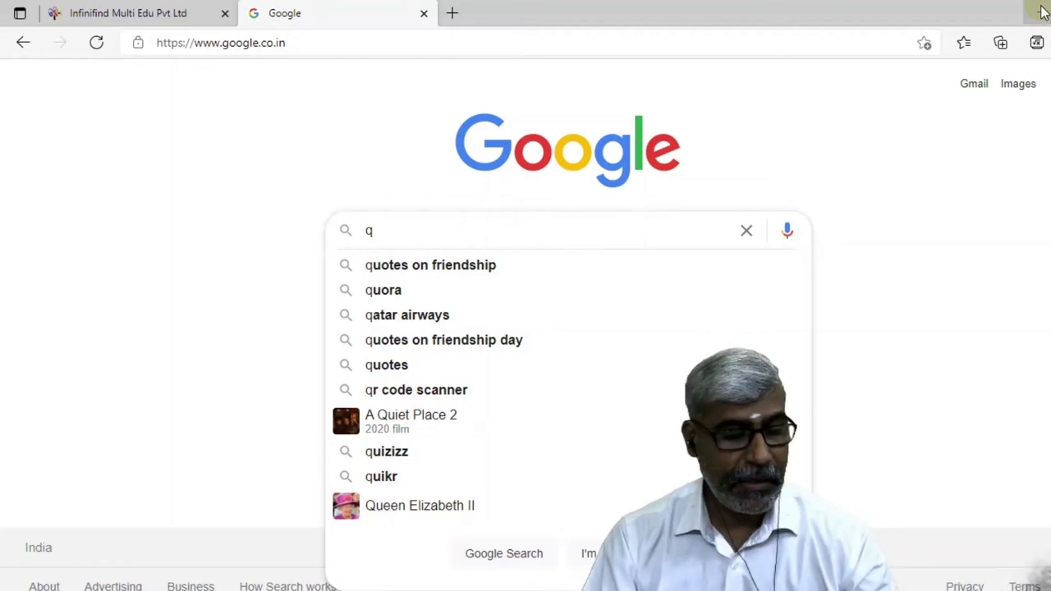
click(1042, 10)
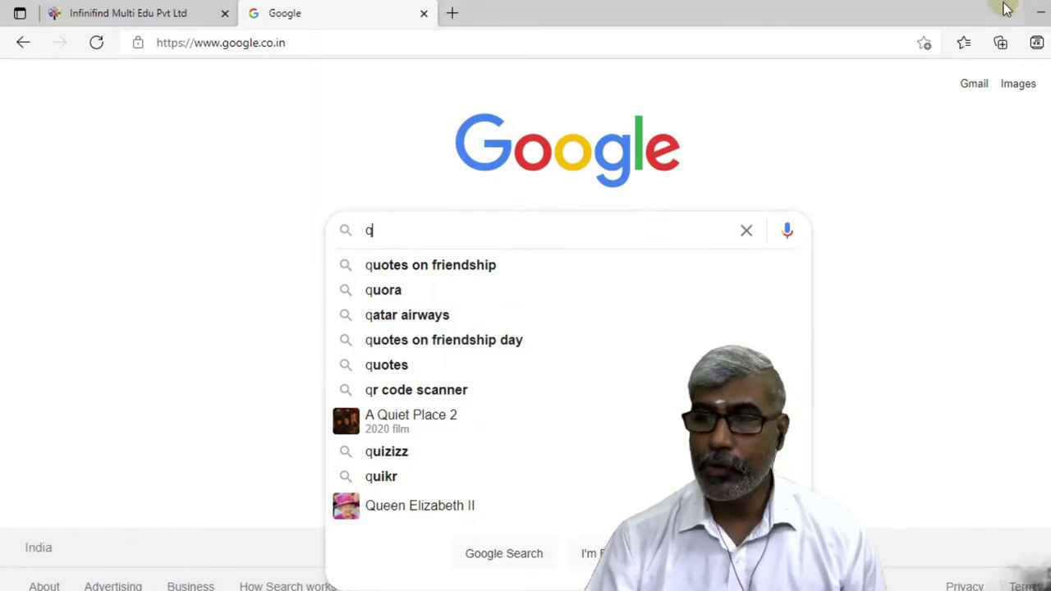
click(1038, 14)
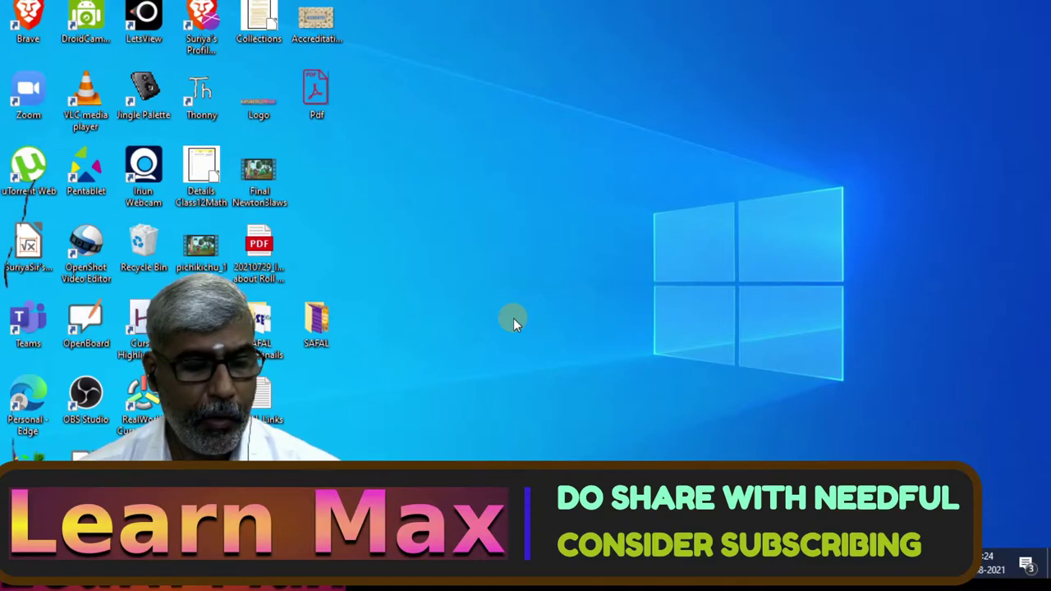
key(super)
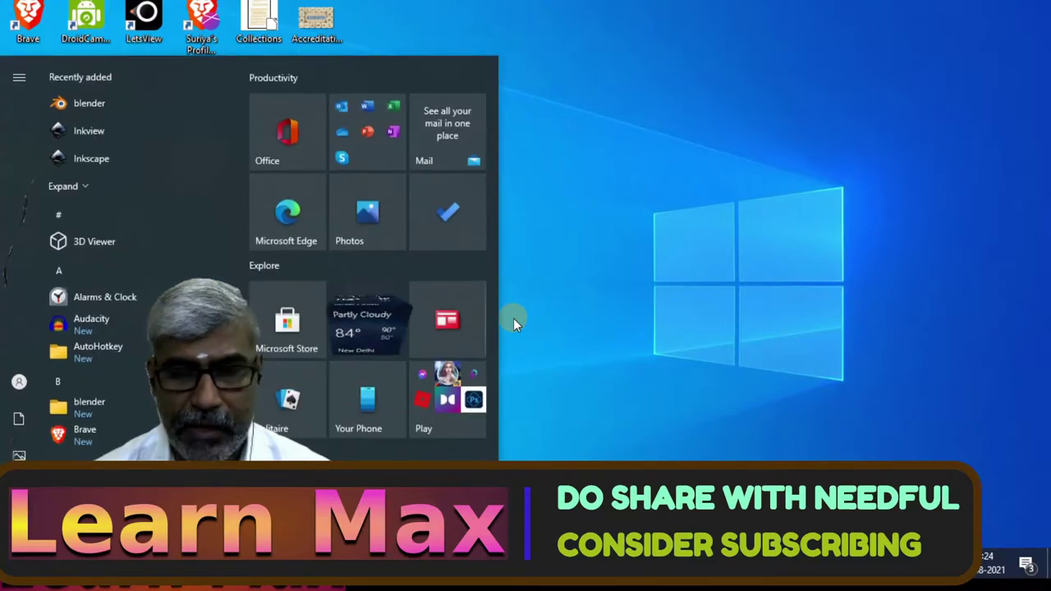
click(542, 302)
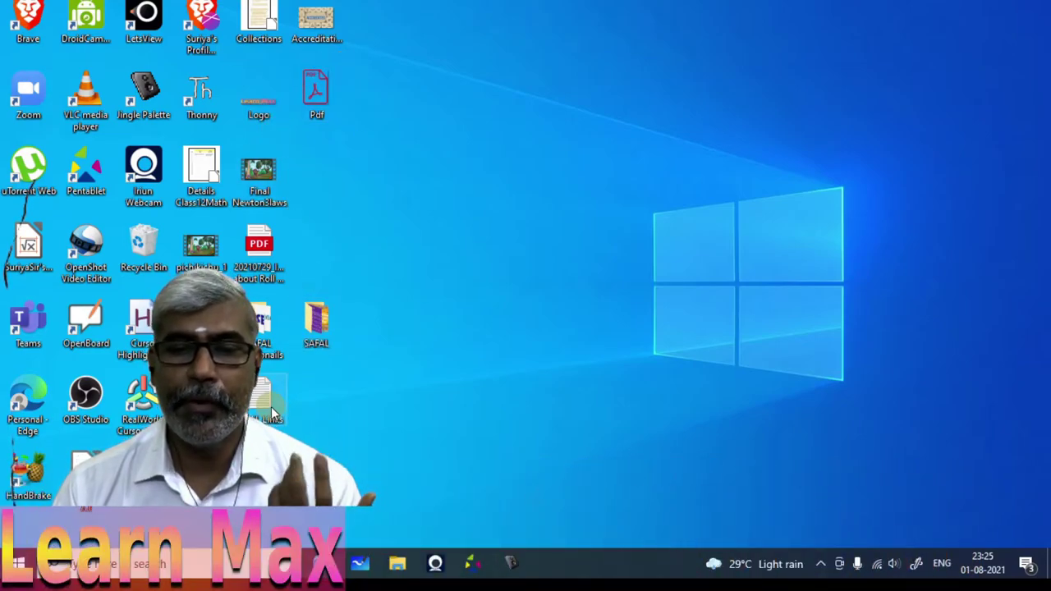
Open the links text file, maximize, restore and close it, then launch the Brave profile.
double_click(266, 403)
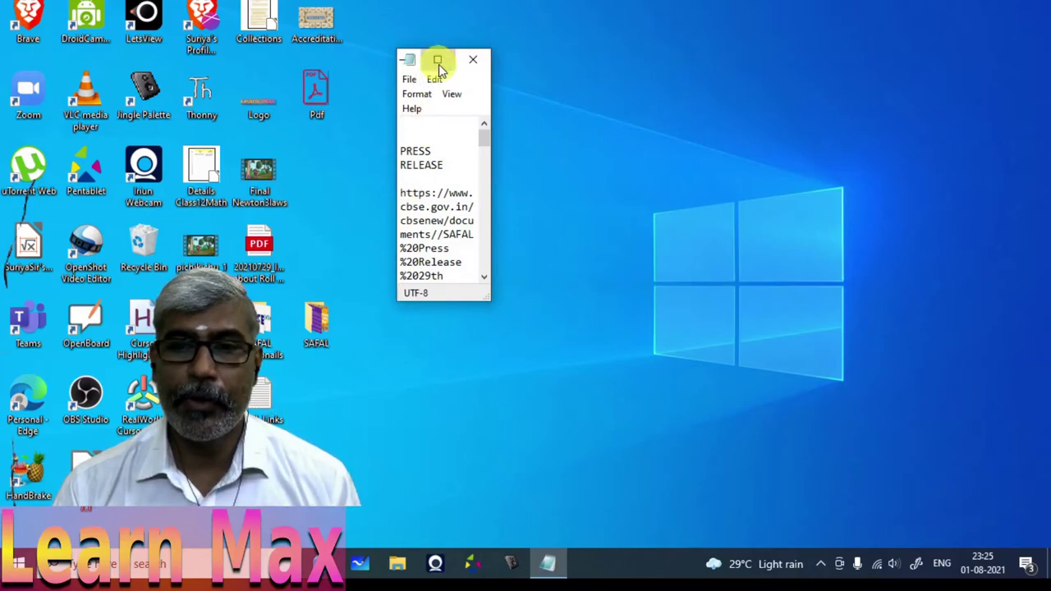
click(437, 60)
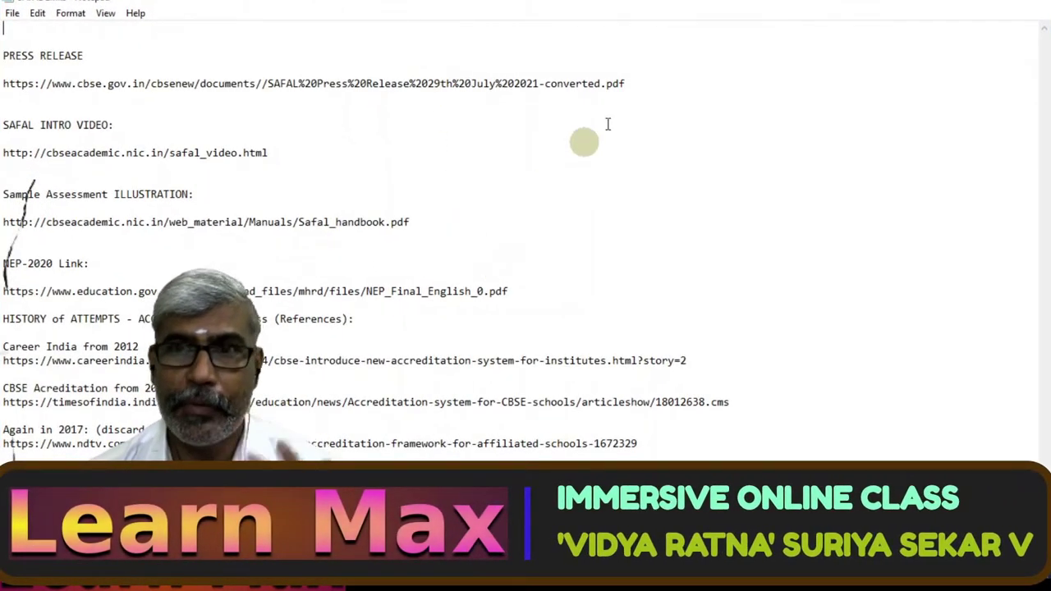
click(989, 6)
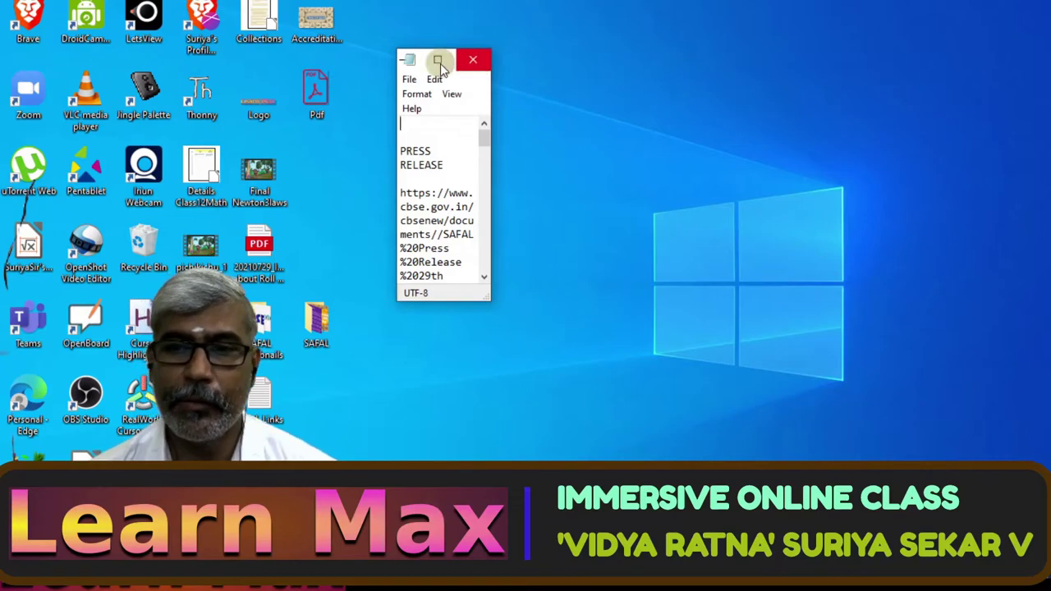
click(483, 63)
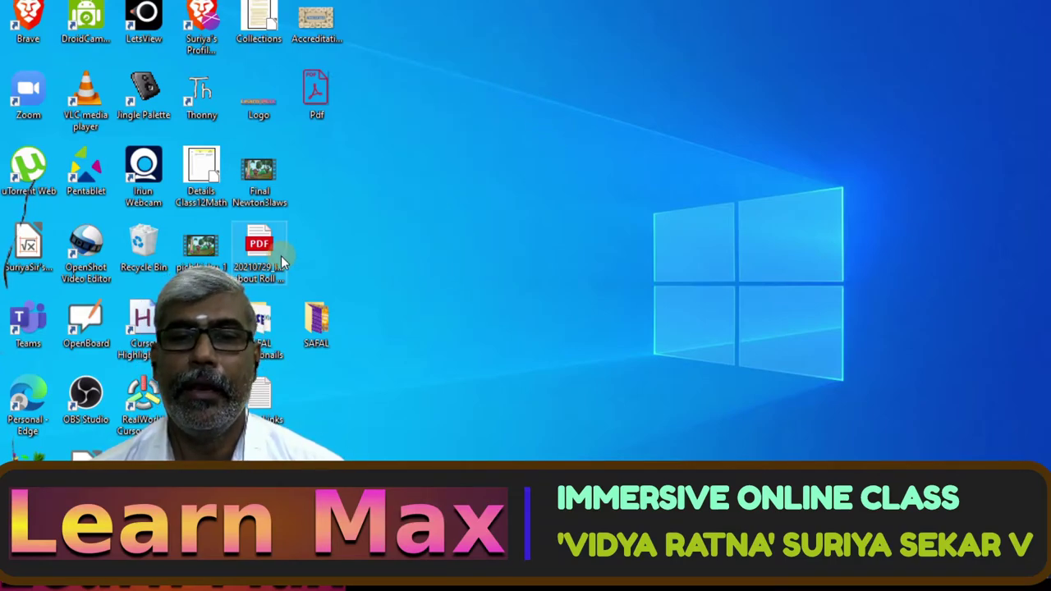
click(245, 64)
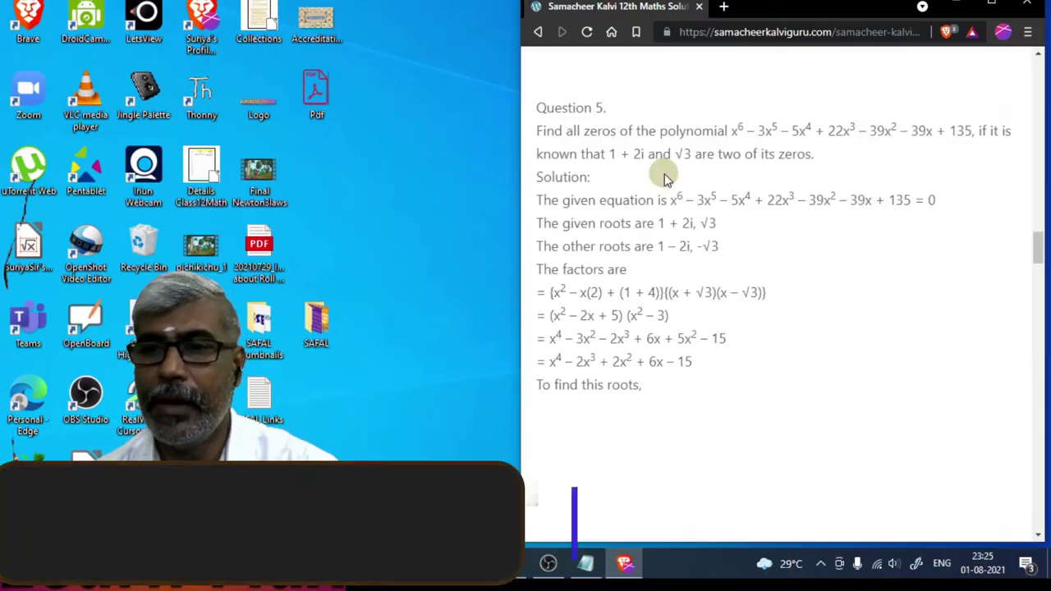
Maximize the Brave maths page, minimize it, and bring up Task View with Win+Tab.
click(991, 6)
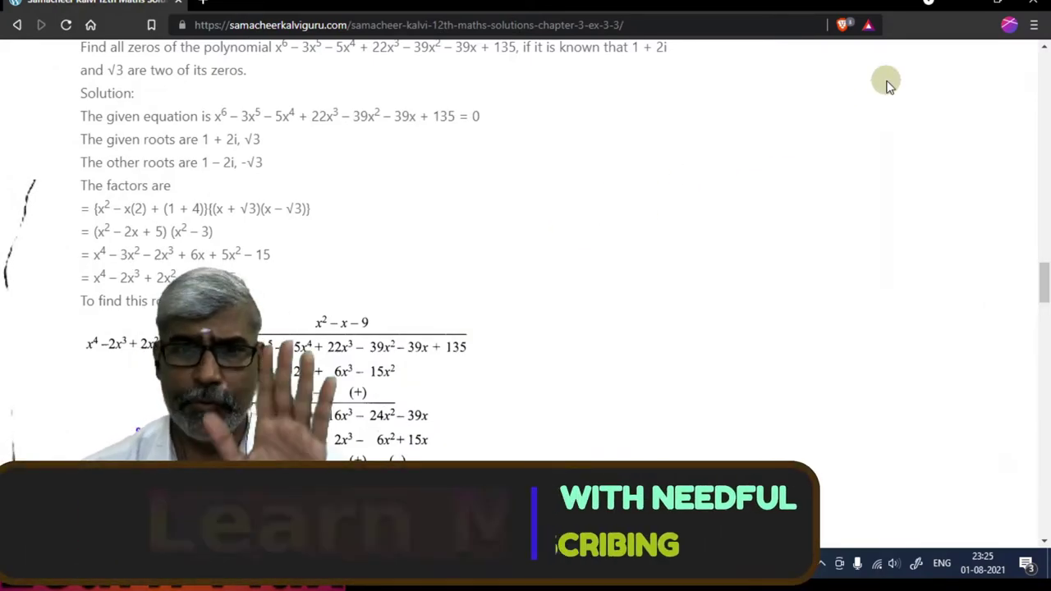
click(963, 9)
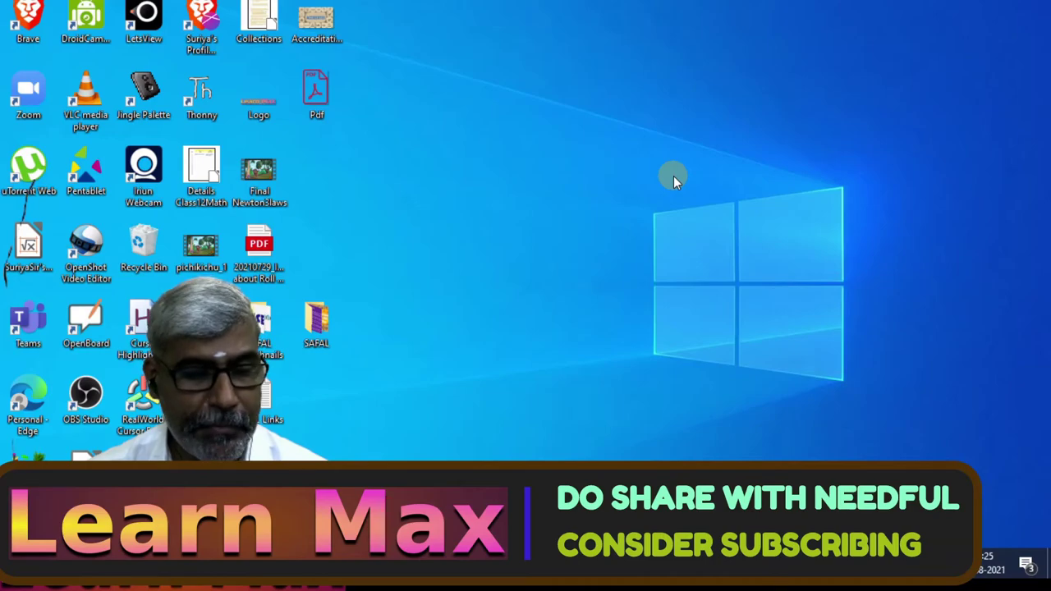
key(super+Tab)
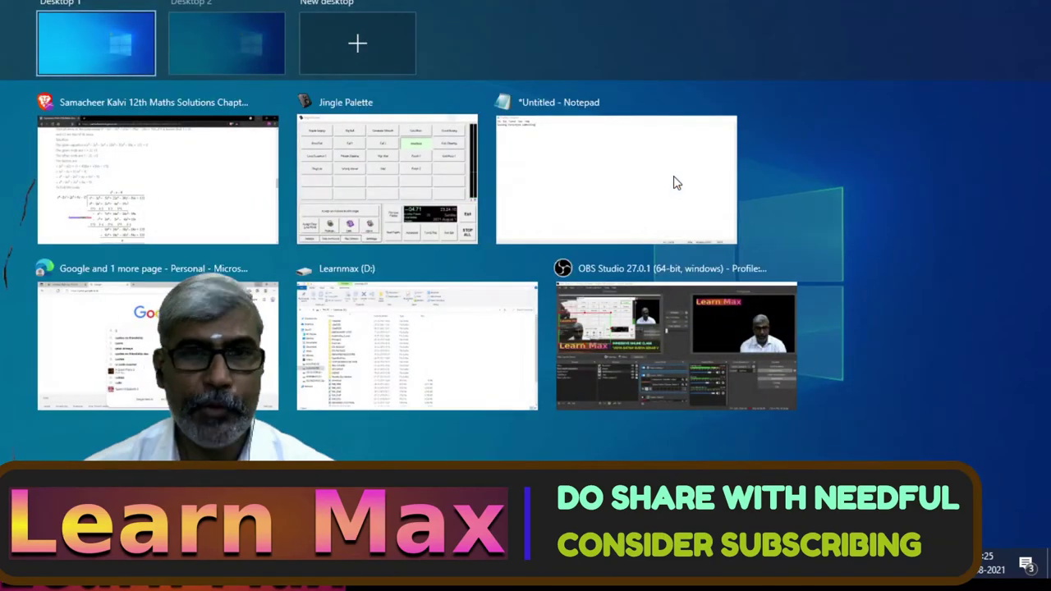
Switch to Desktop 1, minimize the Notepad and Edge Google windows, then reopen Task View.
mouse_move(223, 37)
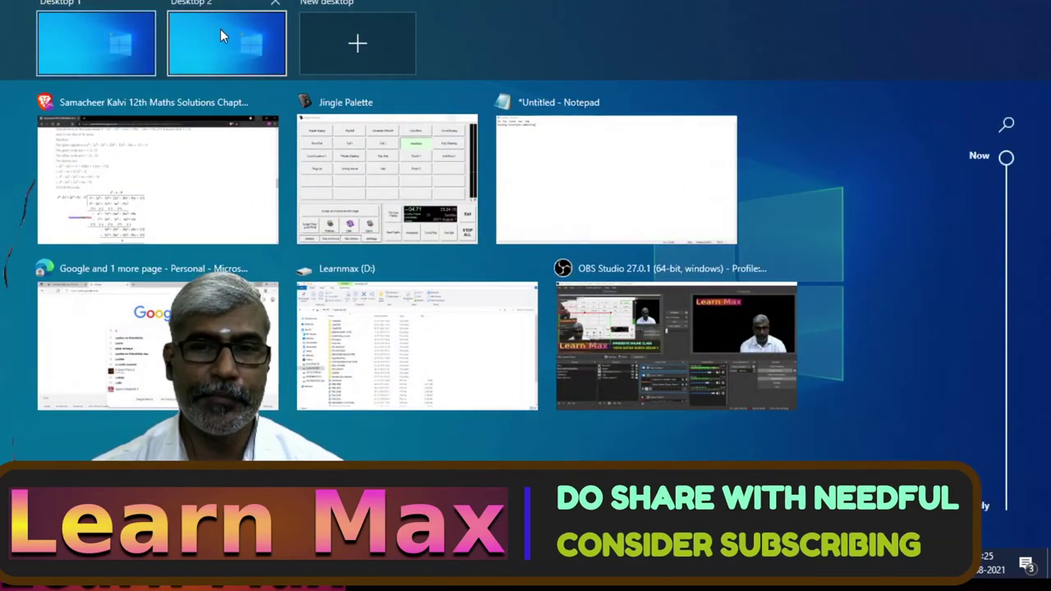
click(97, 42)
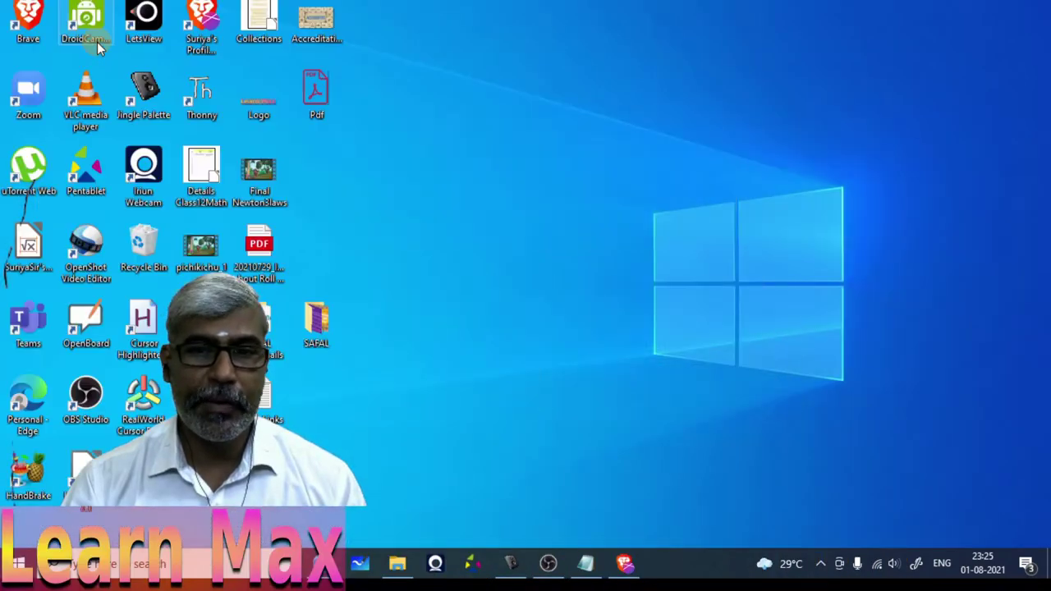
click(587, 570)
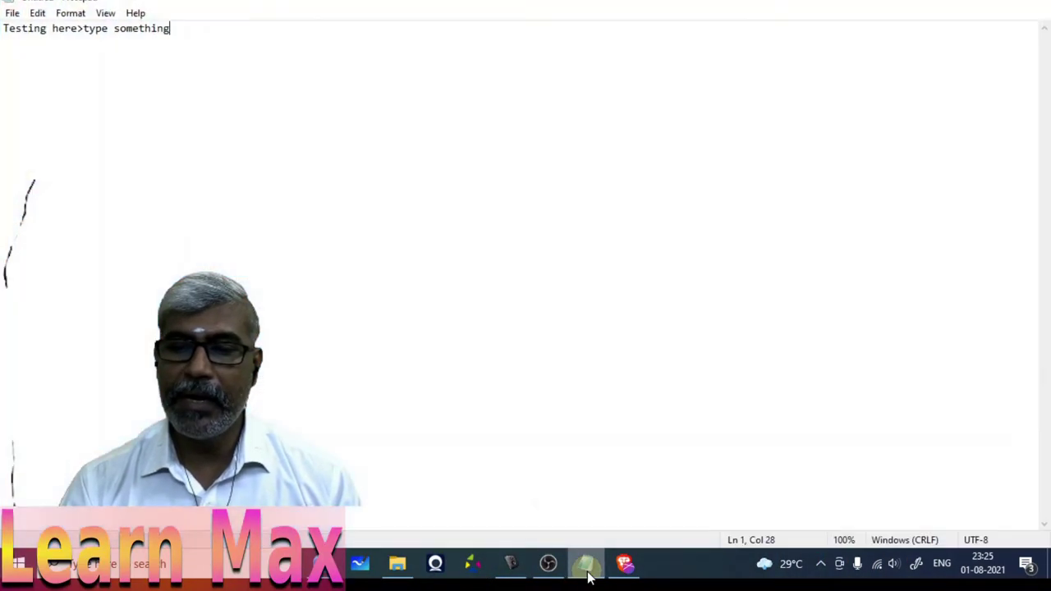
click(955, 5)
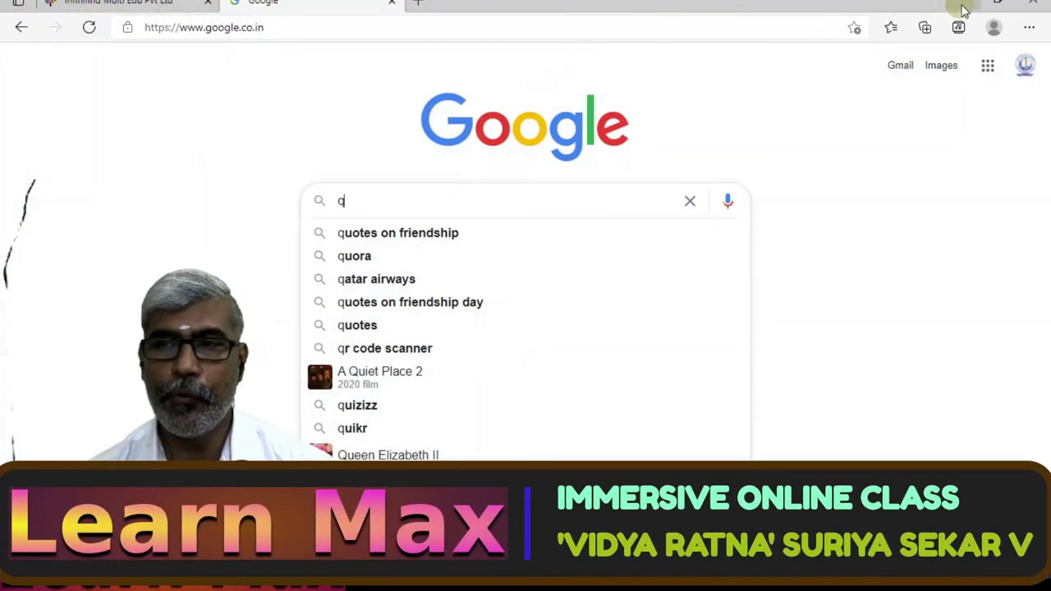
click(963, 6)
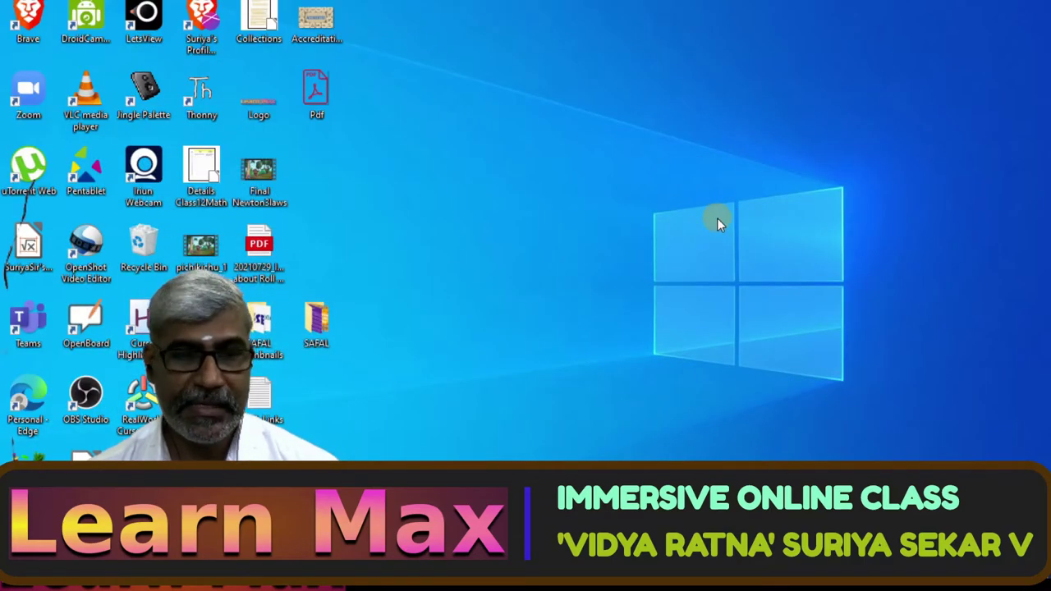
key(super+Tab)
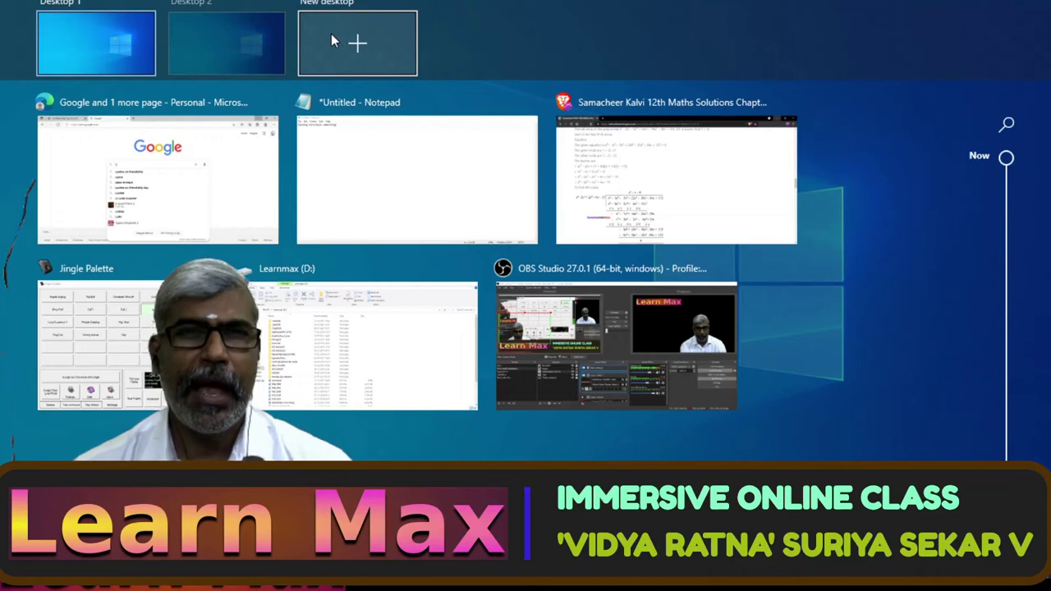
Start renaming Desktop 1 from its Task View menu, then return to the Desktop 1 desktop.
right_click(70, 31)
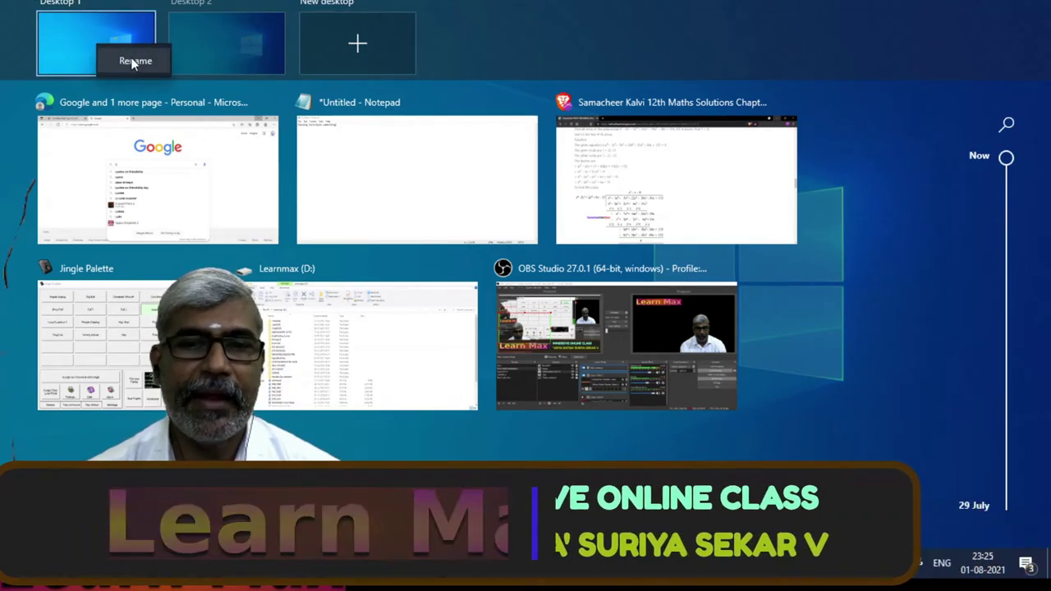
click(131, 56)
click(113, 47)
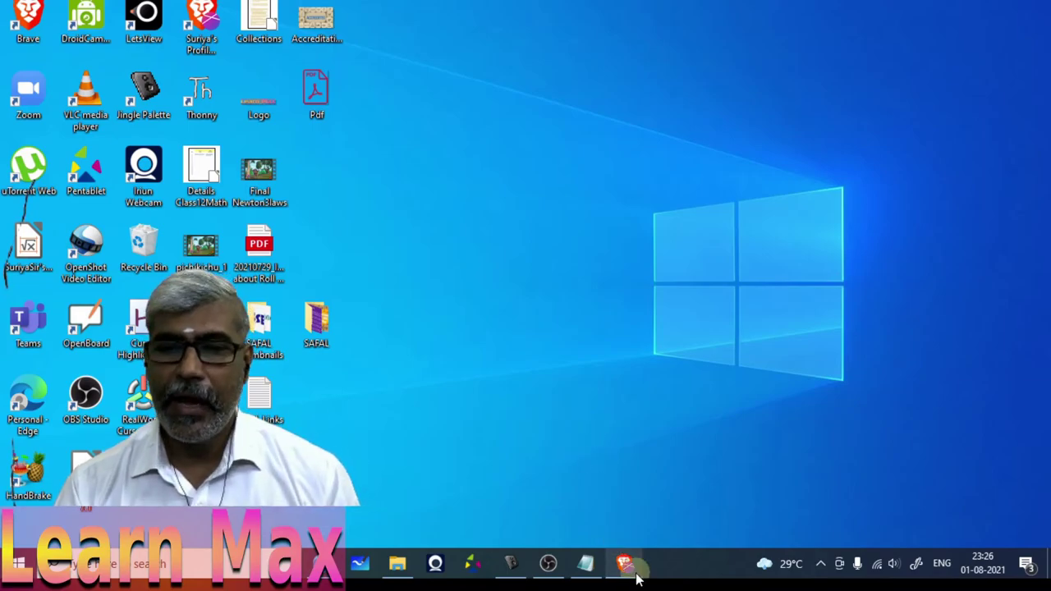
mouse_move(633, 568)
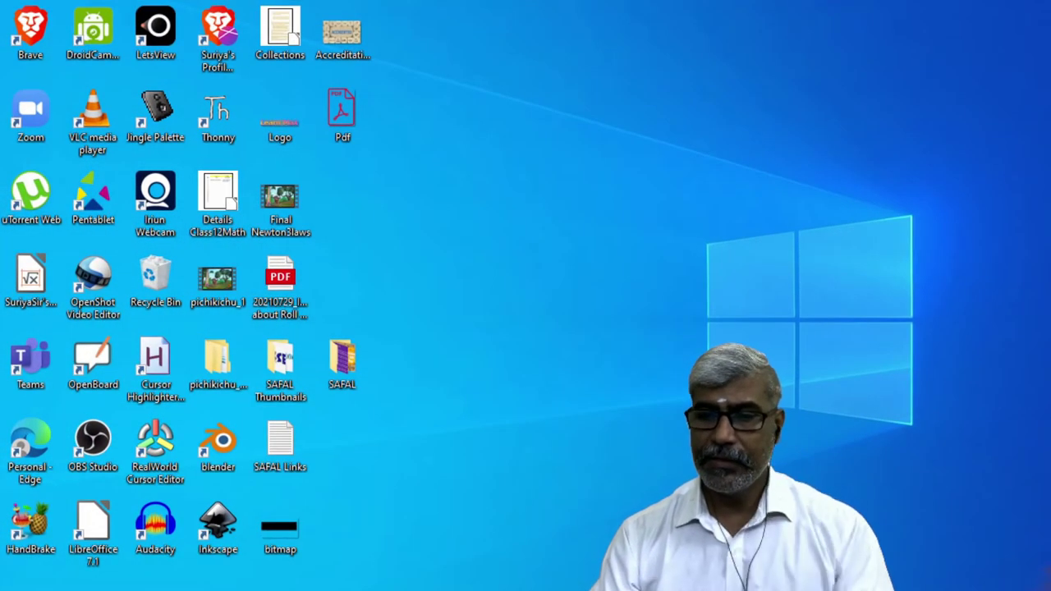
mouse_move(640, 587)
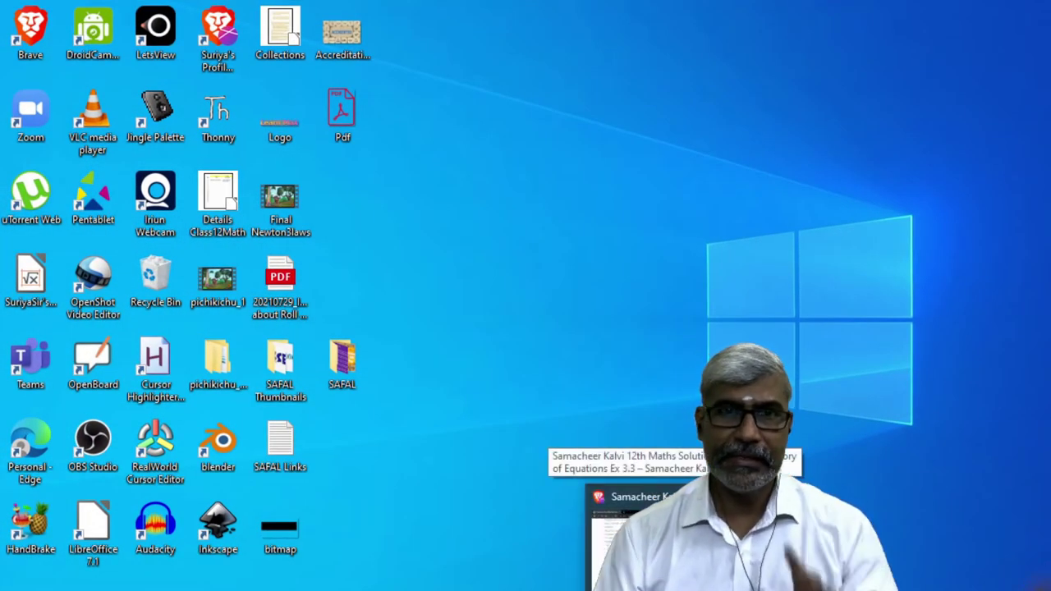